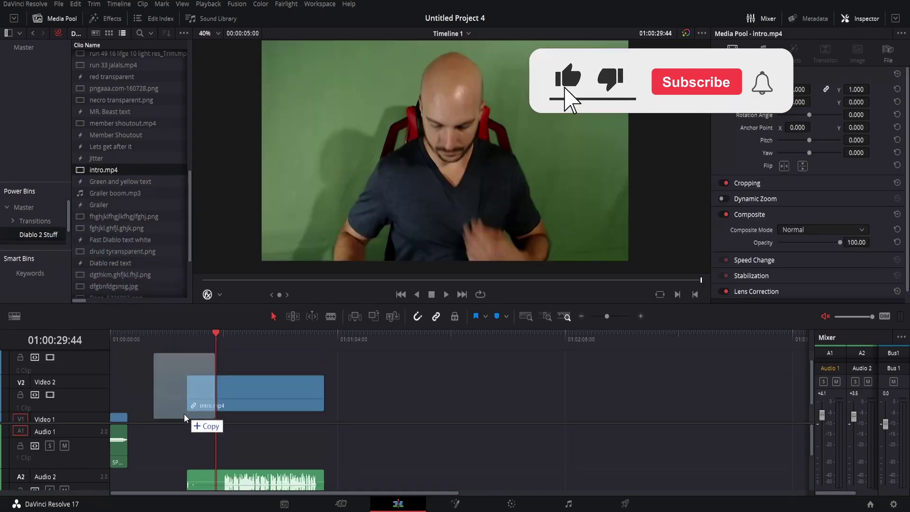
Step: Drag intro.mp4 from the Media Pool onto tracks V1 and A1 of the timeline
{"action": "left_click_drag", "start_coordinate": [184, 416], "coordinate": [181, 429]}
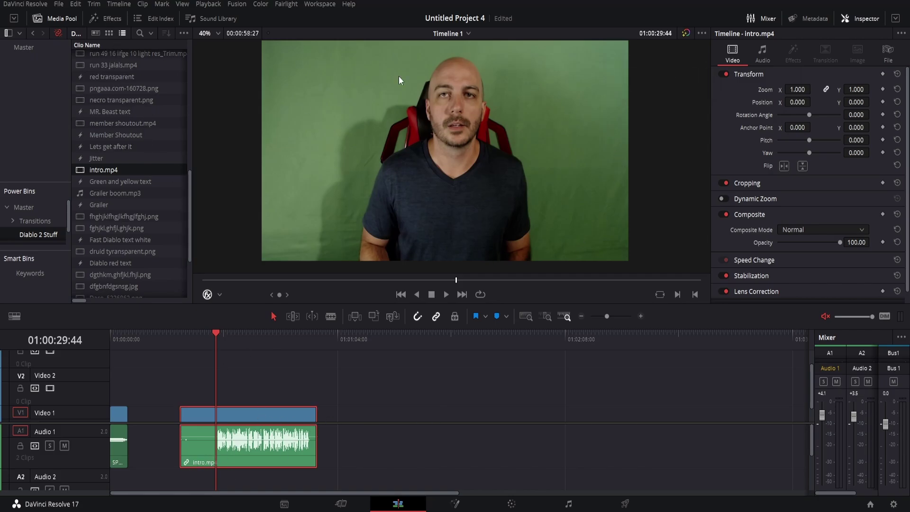
Step: Apply the 3D Keyer effect from the Effects library to the intro.mp4 clip
{"action": "left_click", "coordinate": [112, 14]}
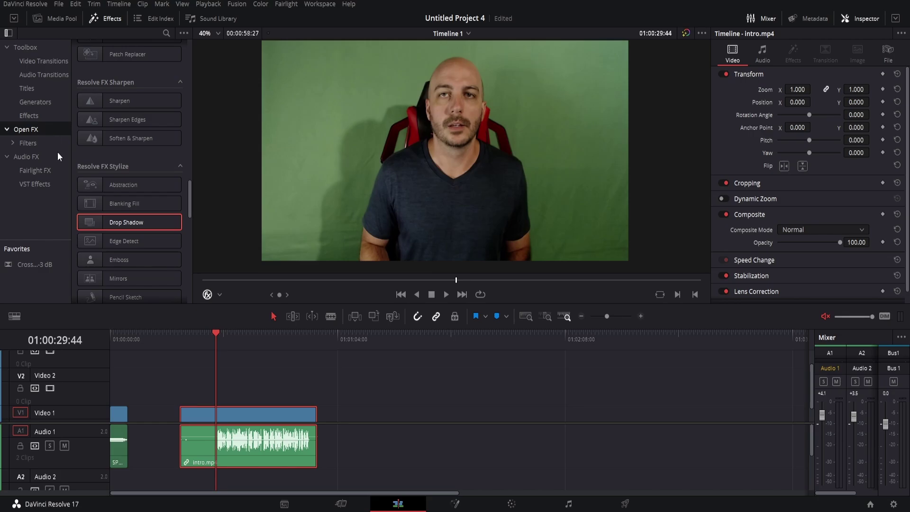
{"action": "scroll", "coordinate": [130, 223], "scroll_direction": "up", "scroll_amount": 5}
{"action": "scroll", "coordinate": [129, 215], "scroll_direction": "up", "scroll_amount": 5}
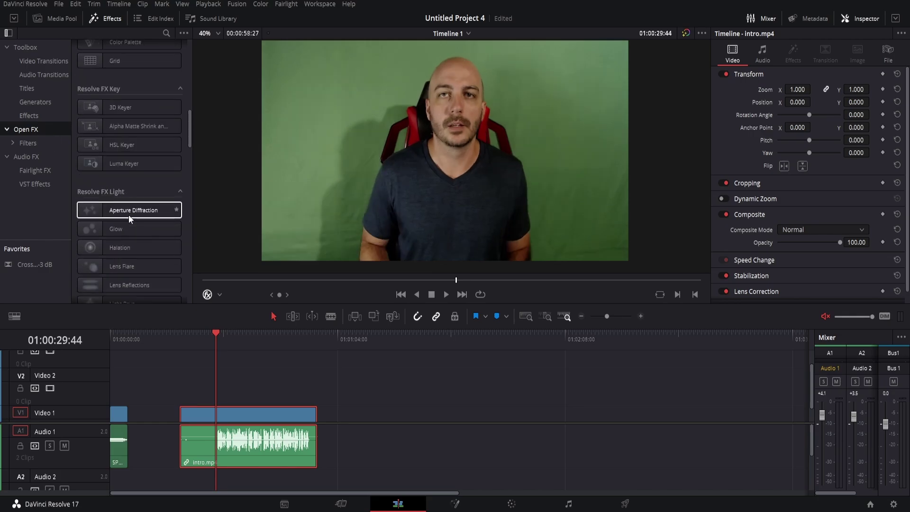
{"action": "left_click_drag", "start_coordinate": [126, 160], "coordinate": [256, 416]}
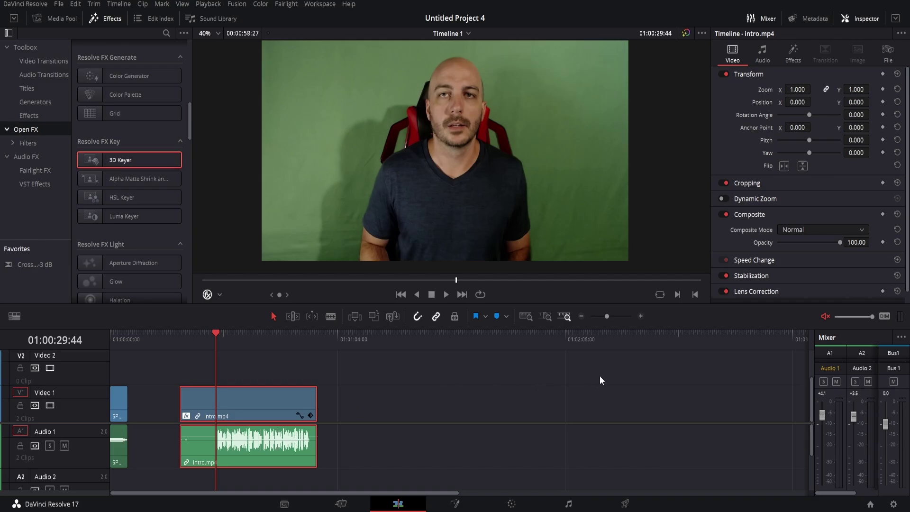
Step: Show the 3D Keyer settings in the Inspector and set the viewer overlay to Open FX Overlay
{"action": "left_click", "coordinate": [794, 53]}
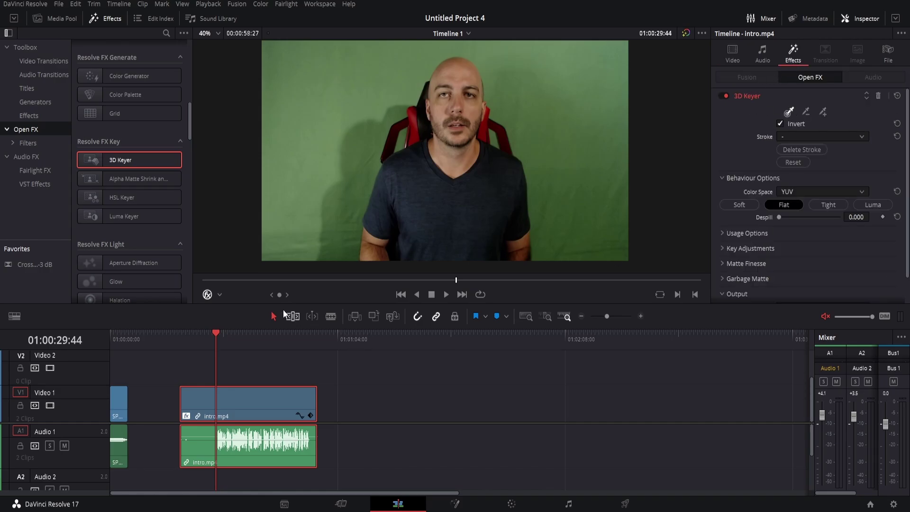
{"action": "left_click", "coordinate": [220, 295]}
{"action": "left_click", "coordinate": [221, 306]}
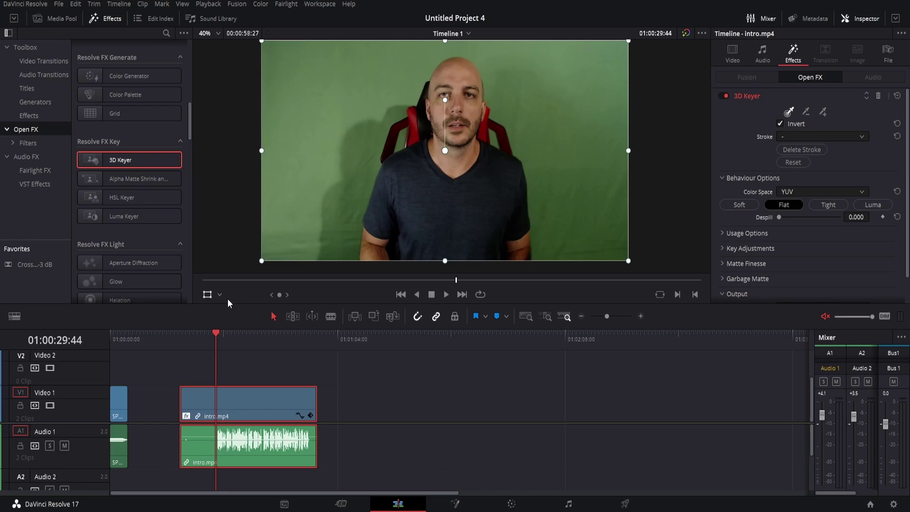
{"action": "left_click", "coordinate": [221, 297]}
{"action": "left_click", "coordinate": [223, 309]}
{"action": "left_click", "coordinate": [207, 294]}
{"action": "left_click", "coordinate": [221, 295]}
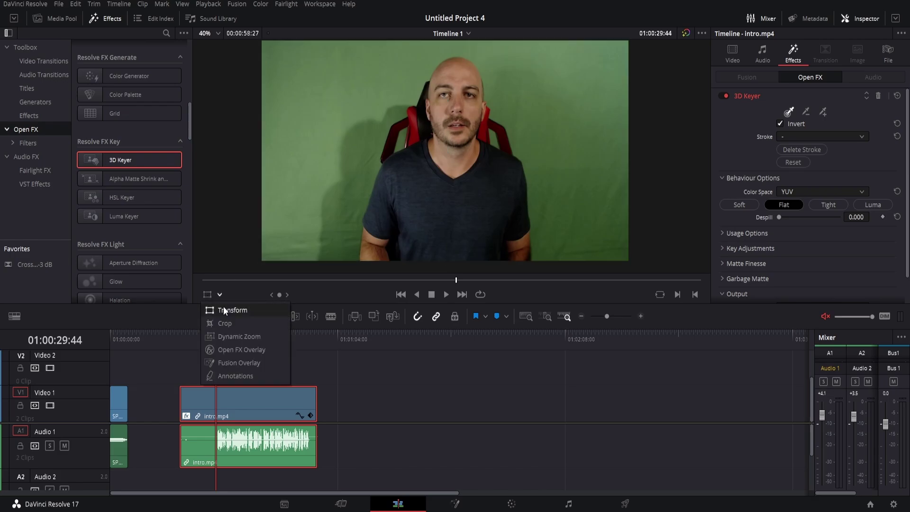
{"action": "left_click", "coordinate": [229, 349]}
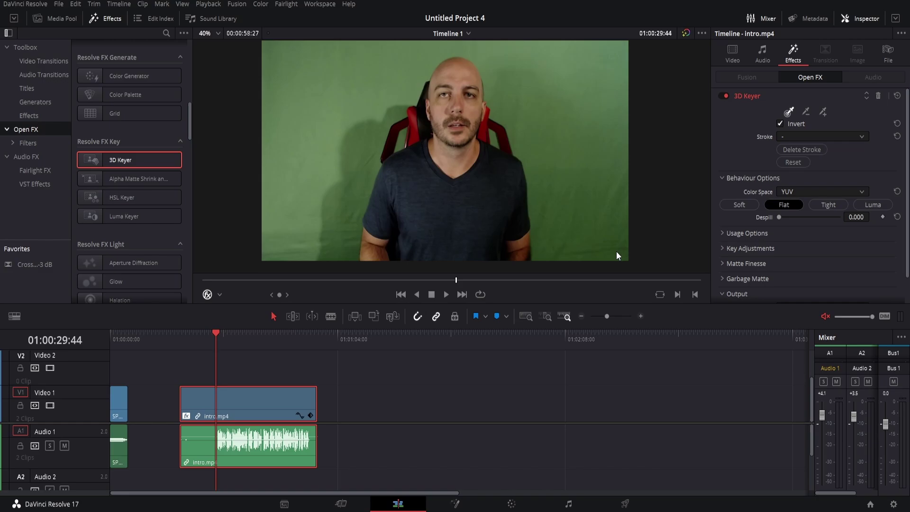
Step: Sample the green background with 3D Keyer picker strokes
{"action": "mouse_move", "coordinate": [616, 252]}
{"action": "left_mouse_down"}
{"action": "mouse_move", "coordinate": [586, 244]}
{"action": "mouse_move", "coordinate": [576, 150]}
{"action": "mouse_move", "coordinate": [619, 68]}
{"action": "mouse_move", "coordinate": [519, 46]}
{"action": "mouse_move", "coordinate": [411, 59]}
{"action": "mouse_move", "coordinate": [343, 125]}
{"action": "mouse_move", "coordinate": [335, 203]}
{"action": "mouse_move", "coordinate": [303, 212]}
{"action": "mouse_move", "coordinate": [303, 90]}
{"action": "mouse_move", "coordinate": [322, 56]}
{"action": "left_mouse_up"}
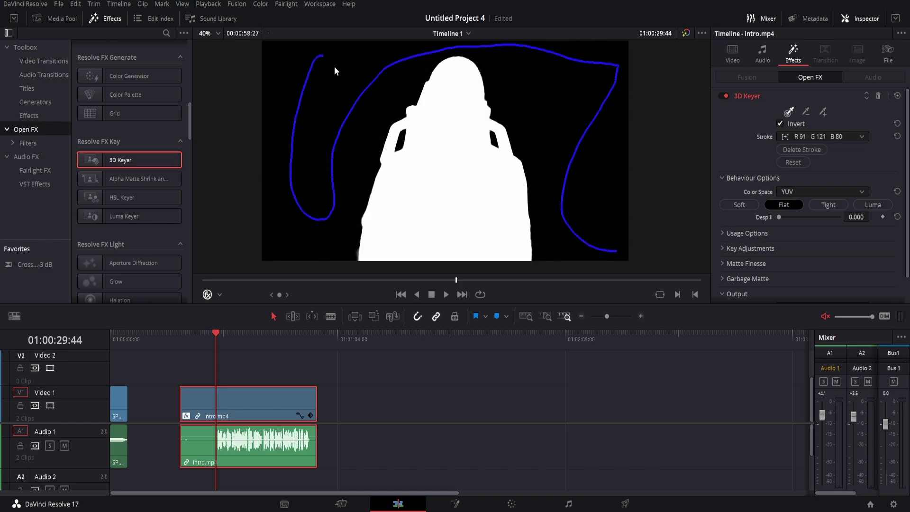
{"action": "left_click_drag", "start_coordinate": [316, 176], "coordinate": [317, 178]}
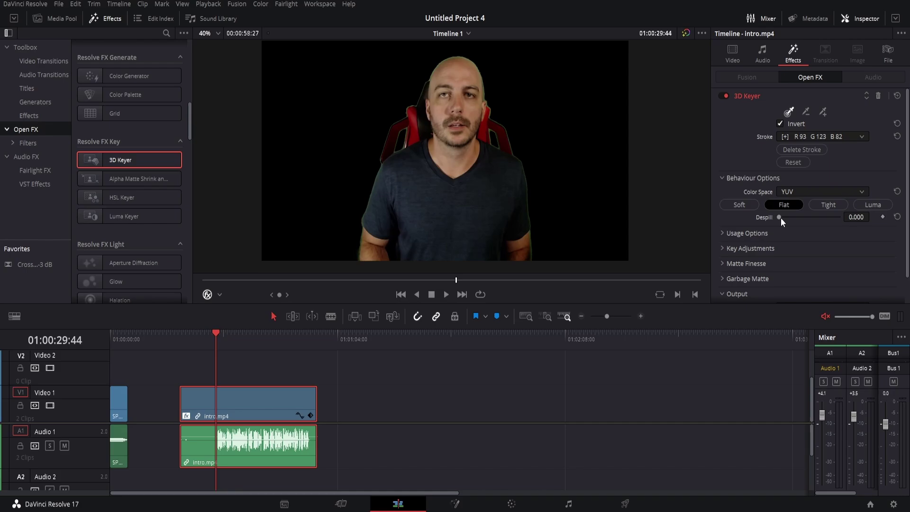
{"action": "scroll", "coordinate": [473, 120], "scroll_direction": "up", "scroll_amount": 6}
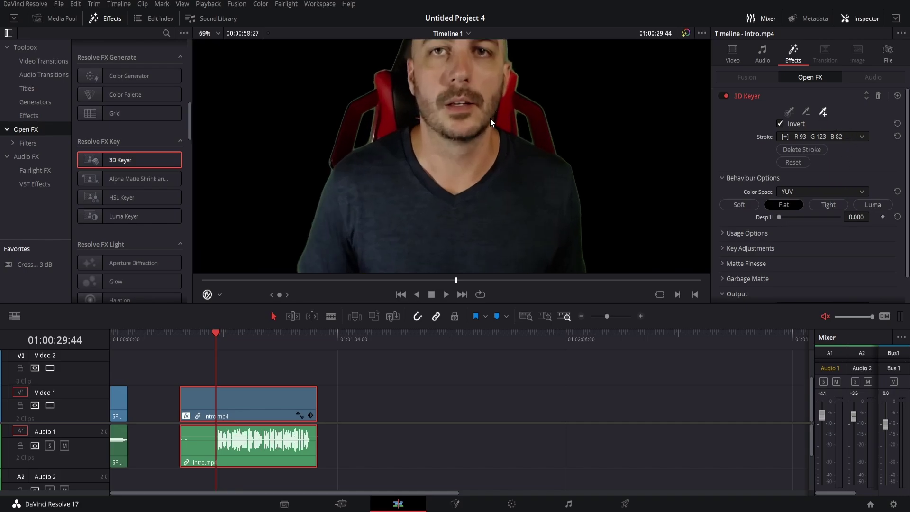
{"action": "scroll", "coordinate": [493, 185], "scroll_direction": "up", "scroll_amount": 3}
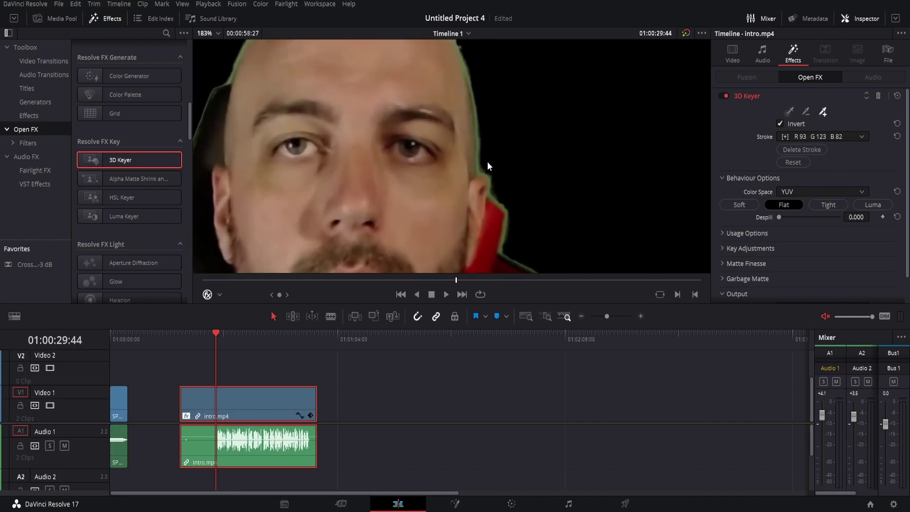
{"action": "scroll", "coordinate": [492, 112], "scroll_direction": "up", "scroll_amount": 2}
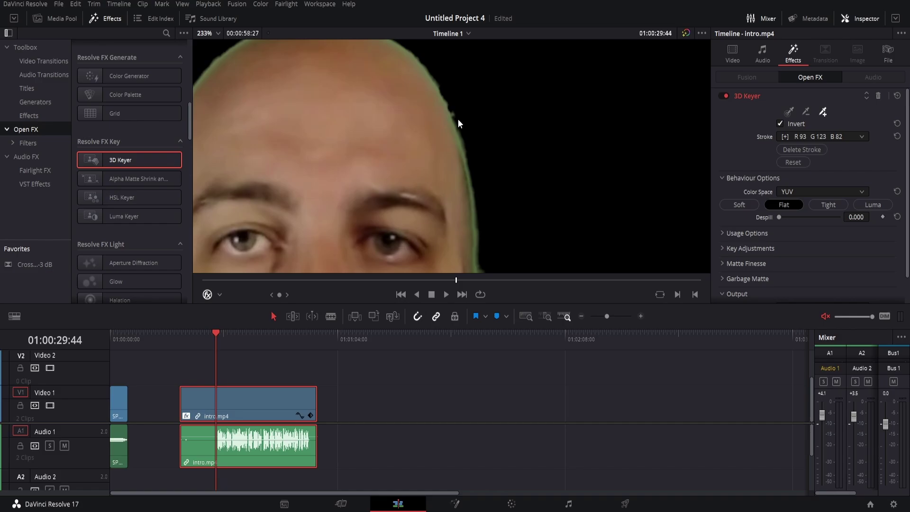
Step: Sample the leftover green around the presenter's head edges
{"action": "left_click_drag", "start_coordinate": [458, 119], "coordinate": [453, 113]}
{"action": "scroll", "coordinate": [484, 180], "scroll_direction": "down", "scroll_amount": 3}
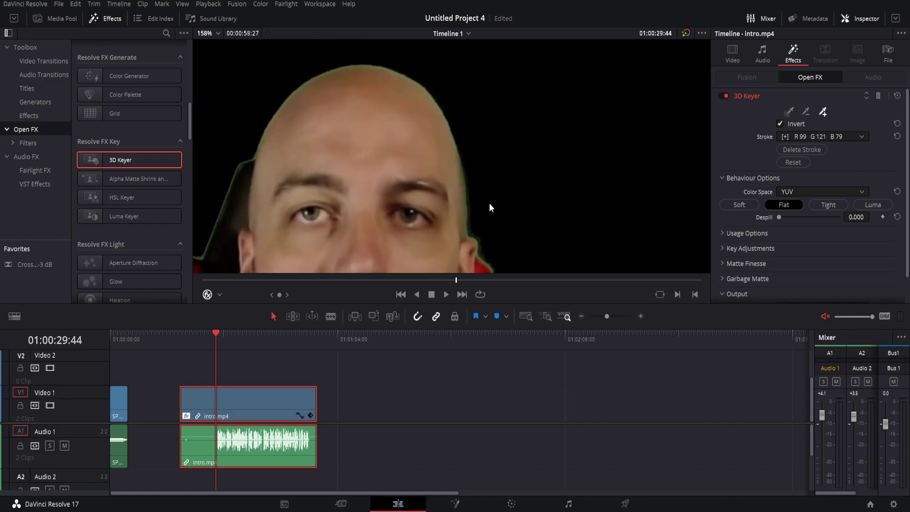
{"action": "scroll", "coordinate": [484, 190], "scroll_direction": "up", "scroll_amount": 5}
{"action": "left_click_drag", "start_coordinate": [475, 168], "coordinate": [454, 200]}
{"action": "scroll", "coordinate": [496, 219], "scroll_direction": "down", "scroll_amount": 5}
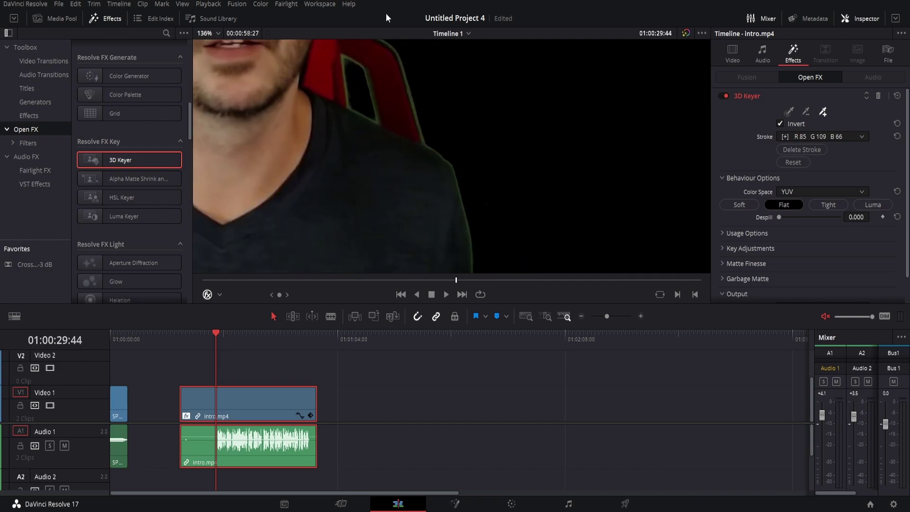
{"action": "scroll", "coordinate": [559, 199], "scroll_direction": "down", "scroll_amount": 5}
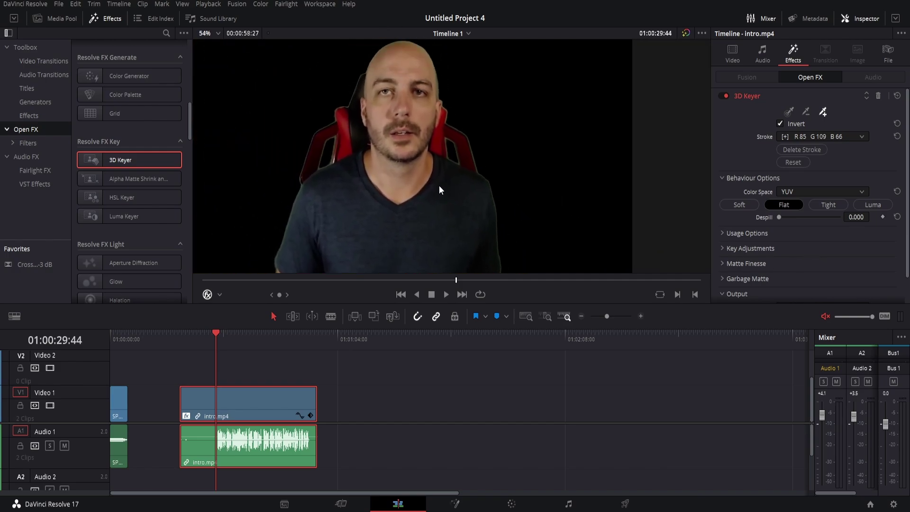
{"action": "scroll", "coordinate": [440, 180], "scroll_direction": "down", "scroll_amount": 2}
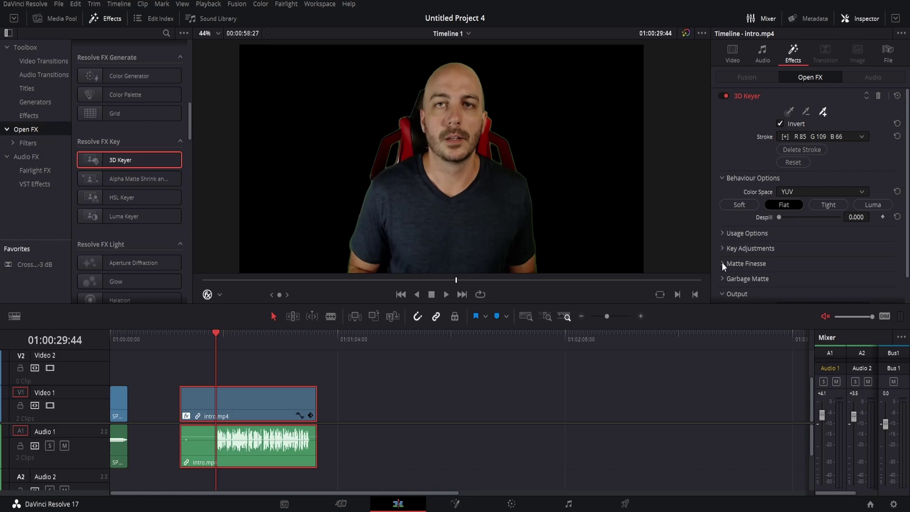
Step: In Matte Finesse, set Clean Black to 9.3 and Despill to 1.000
{"action": "left_click", "coordinate": [722, 262]}
{"action": "scroll", "coordinate": [732, 271], "scroll_direction": "down", "scroll_amount": 3}
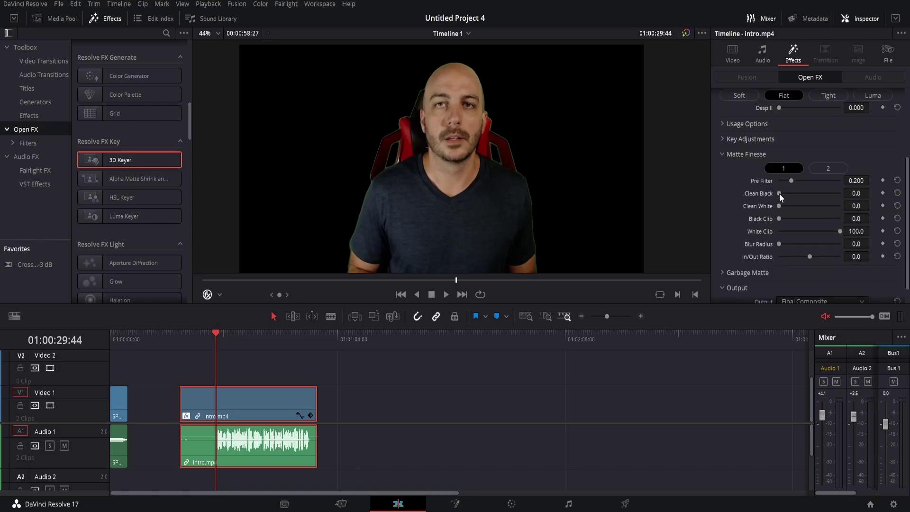
{"action": "left_click_drag", "start_coordinate": [779, 194], "coordinate": [783, 195]}
{"action": "left_click_drag", "start_coordinate": [778, 107], "coordinate": [840, 108]}
{"action": "left_click", "coordinate": [489, 395]}
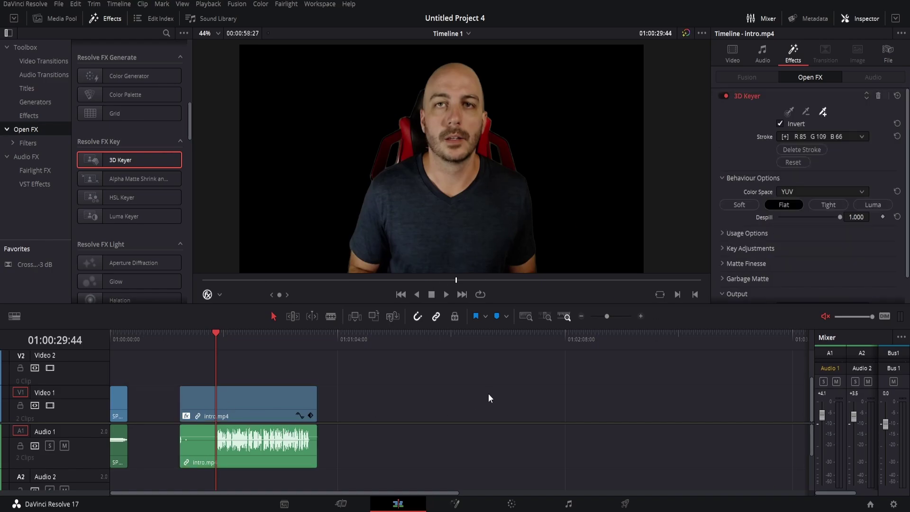
Step: Move only the intro.mp4 video clip up from Video 1 to Video 2
{"action": "left_click", "coordinate": [250, 402]}
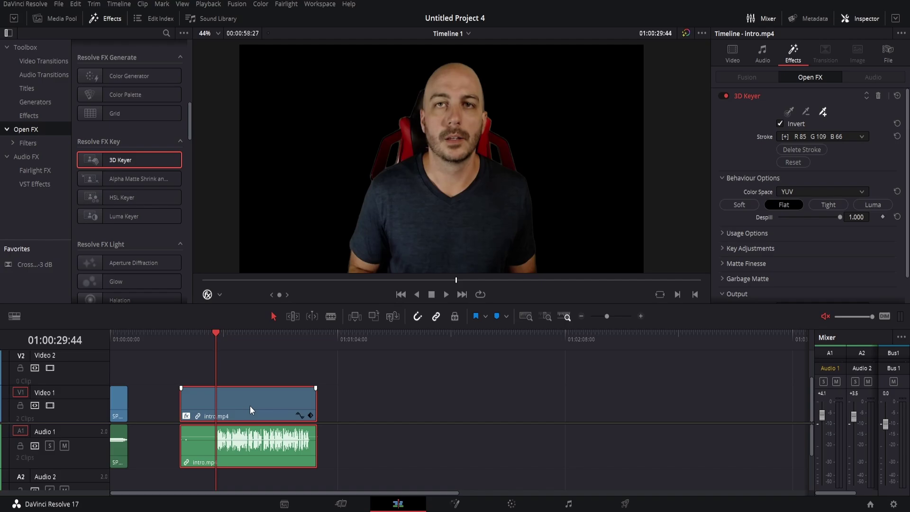
{"action": "left_click", "coordinate": [361, 386]}
{"action": "left_click", "coordinate": [261, 399], "text": "alt"}
{"action": "left_click_drag", "start_coordinate": [256, 405], "coordinate": [253, 382]}
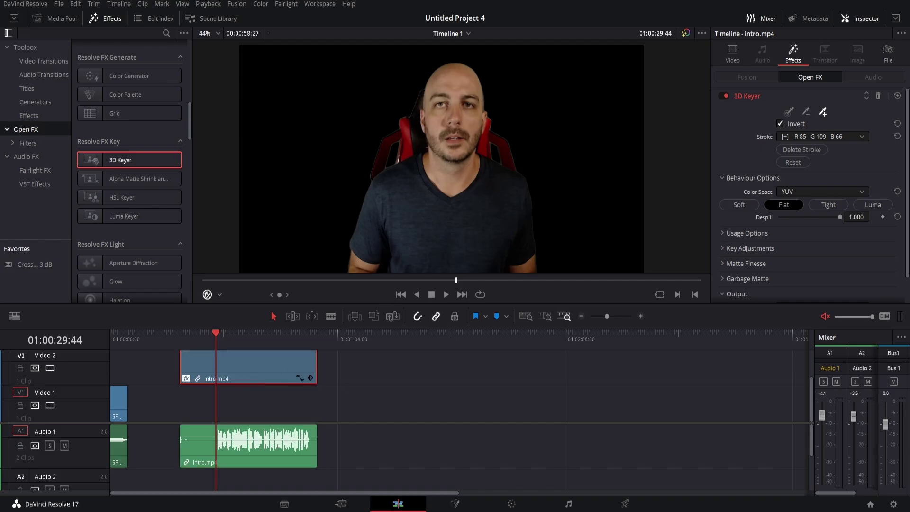
Step: Add D2R - Backround vid.mov to Video 1 without audio, aligned to intro.mp4's start
{"action": "left_click_drag", "start_coordinate": [373, 417], "coordinate": [375, 418]}
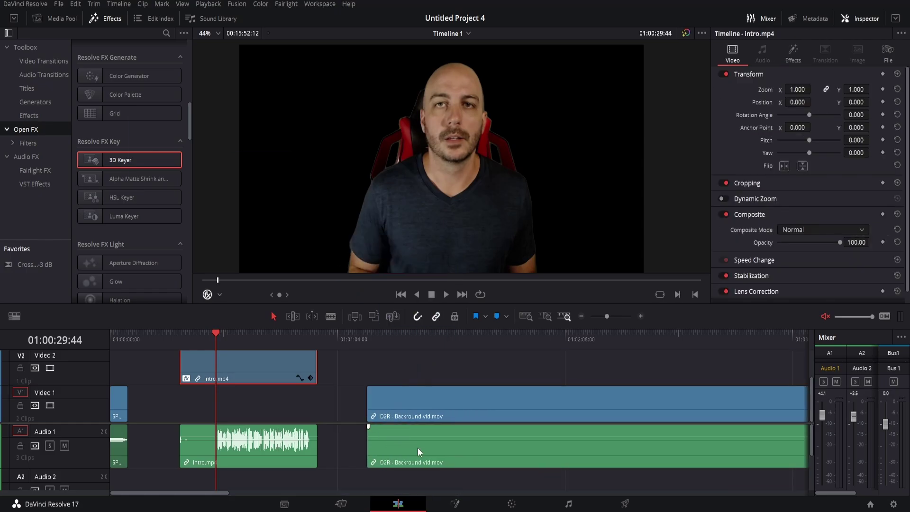
{"action": "left_click", "coordinate": [417, 447], "text": "alt"}
{"action": "key", "text": "Delete"}
{"action": "left_click_drag", "start_coordinate": [460, 404], "coordinate": [287, 406]}
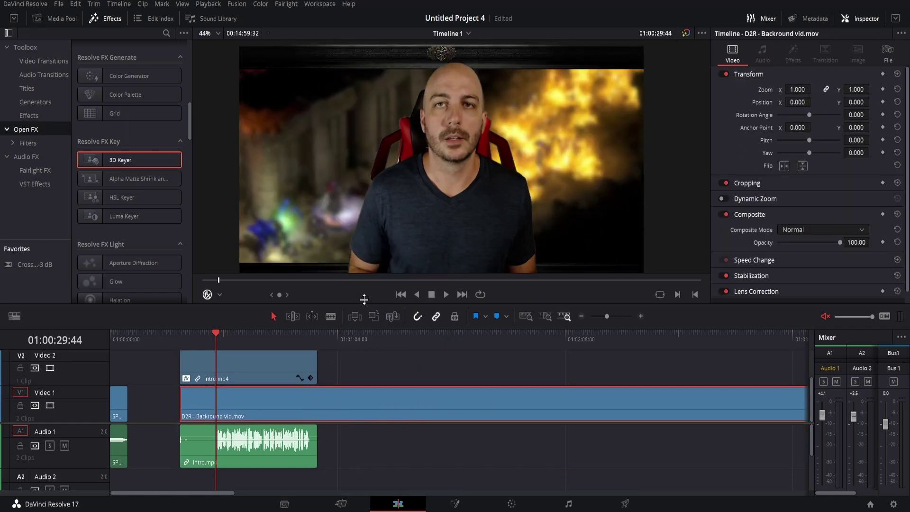
{"action": "scroll", "coordinate": [527, 171], "scroll_direction": "down", "scroll_amount": 1}
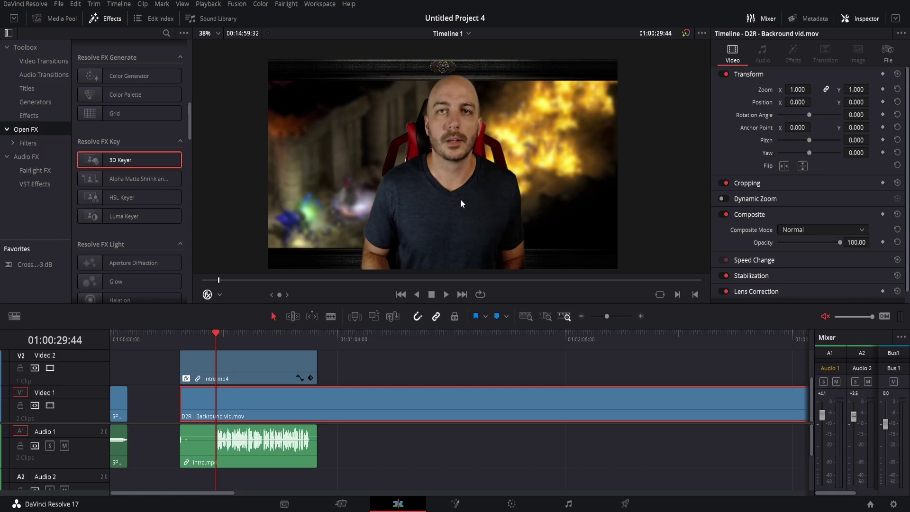
Step: Set intro.mp4's Zoom to 0.930 and Position to X 487, Y -63
{"action": "left_click", "coordinate": [253, 377]}
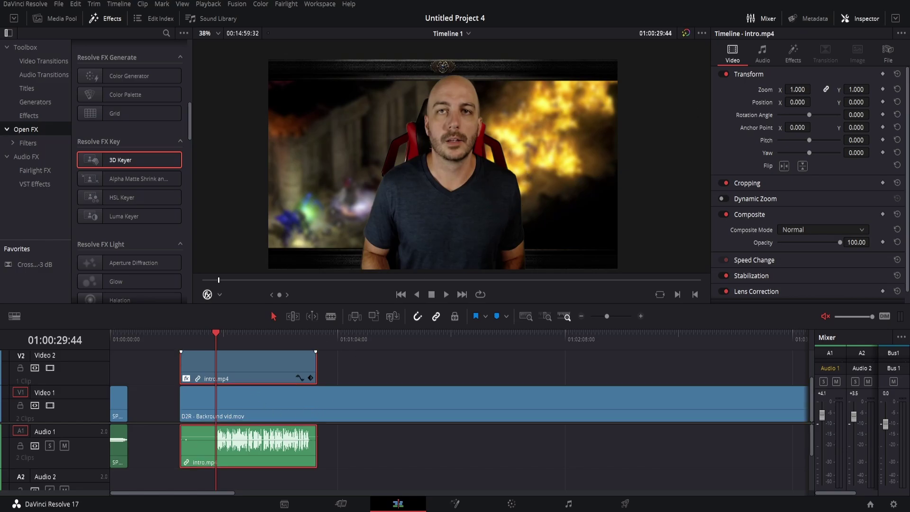
{"action": "mouse_move", "coordinate": [798, 89]}
{"action": "left_mouse_down"}
{"action": "mouse_move", "coordinate": [775, 90]}
{"action": "mouse_move", "coordinate": [846, 102]}
{"action": "mouse_move", "coordinate": [806, 89]}
{"action": "left_mouse_up"}
{"action": "left_click_drag", "start_coordinate": [856, 101], "coordinate": [872, 102]}
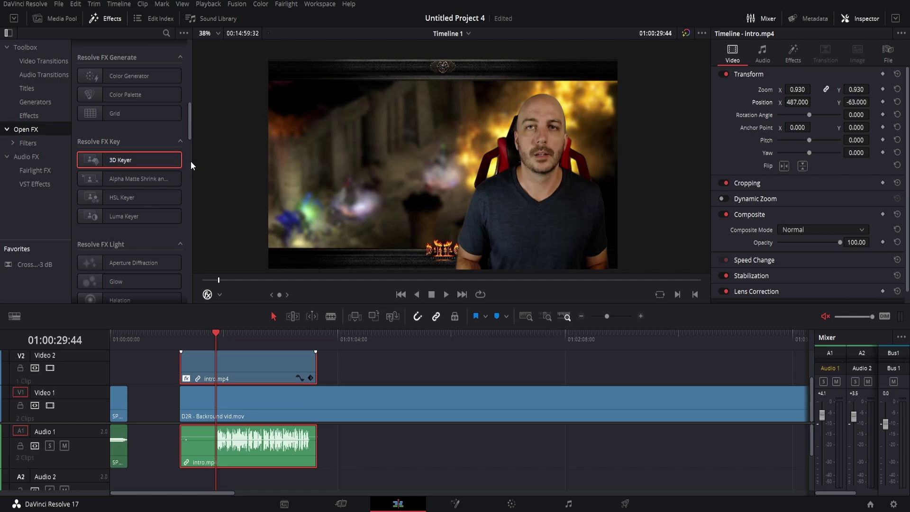
Step: Apply the Resolve FX Stylize Drop Shadow effect to intro.mp4
{"action": "scroll", "coordinate": [150, 138], "scroll_direction": "down", "scroll_amount": 6}
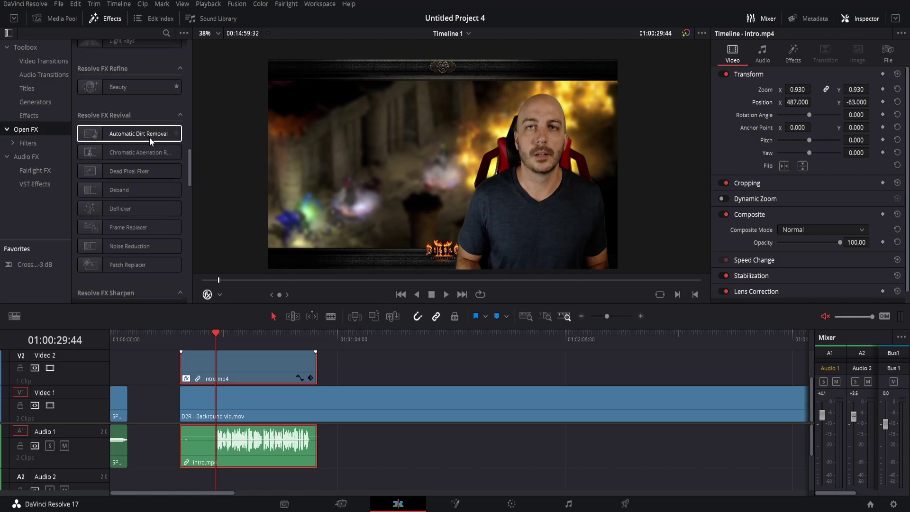
{"action": "scroll", "coordinate": [149, 137], "scroll_direction": "down", "scroll_amount": 5}
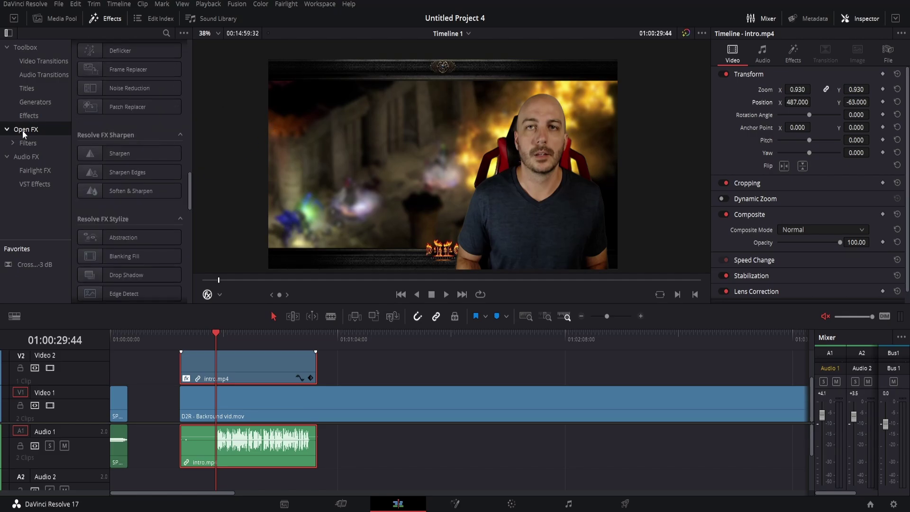
{"action": "left_click_drag", "start_coordinate": [117, 272], "coordinate": [245, 363]}
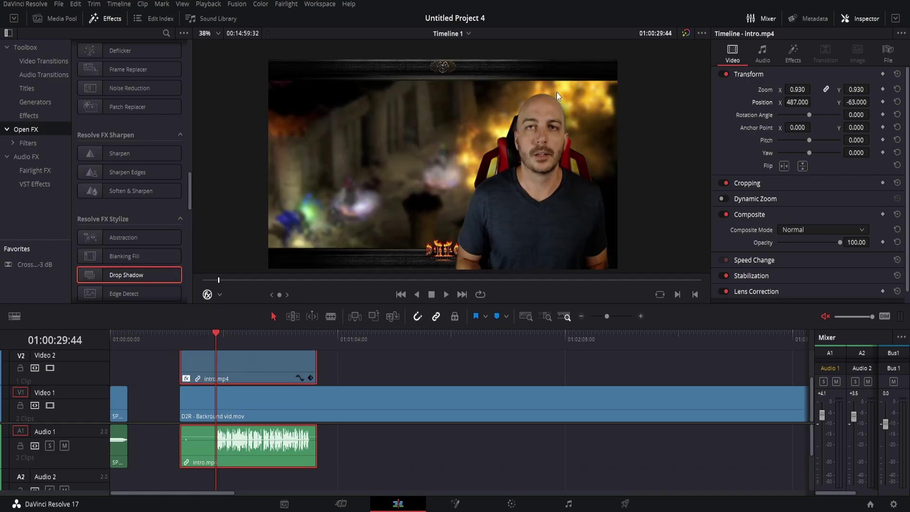
Step: Raise Drop Shadow's Shadow Strength to 1.000 and play back to preview it
{"action": "left_click", "coordinate": [791, 53]}
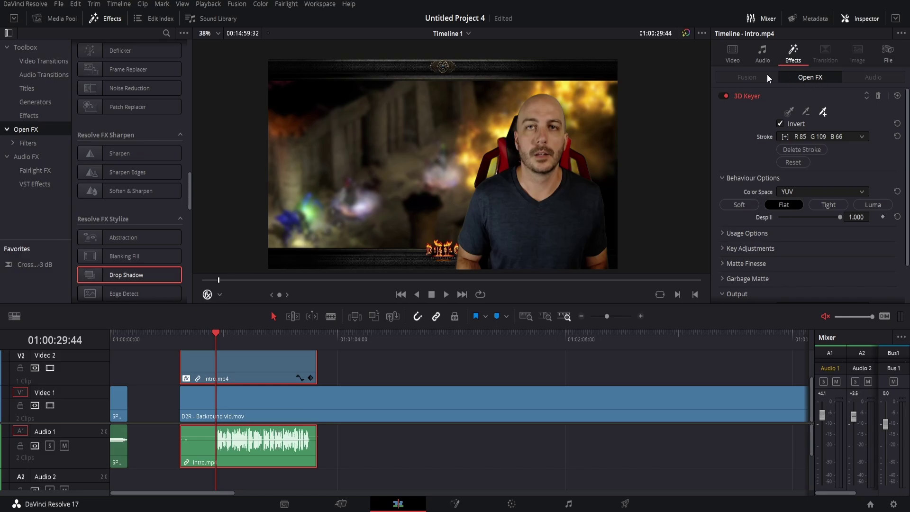
{"action": "left_click", "coordinate": [748, 100]}
{"action": "left_click", "coordinate": [748, 112]}
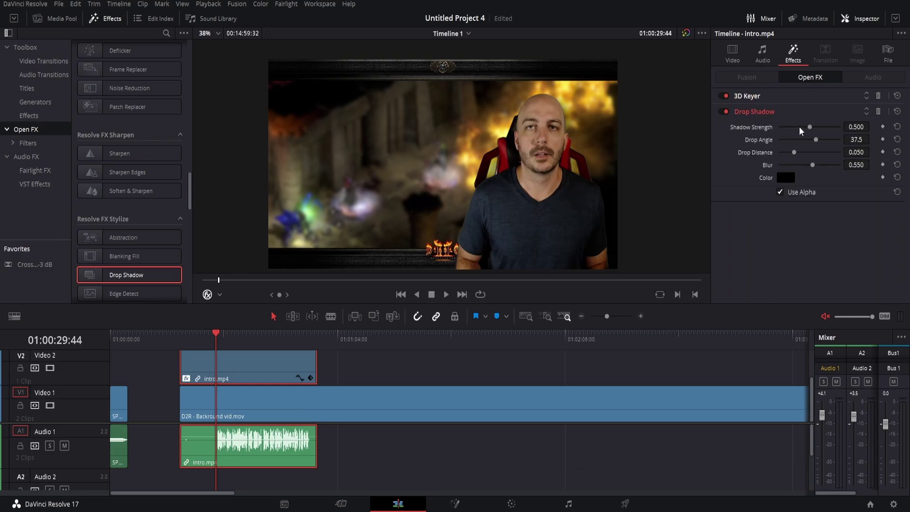
{"action": "left_click_drag", "start_coordinate": [810, 127], "coordinate": [893, 147]}
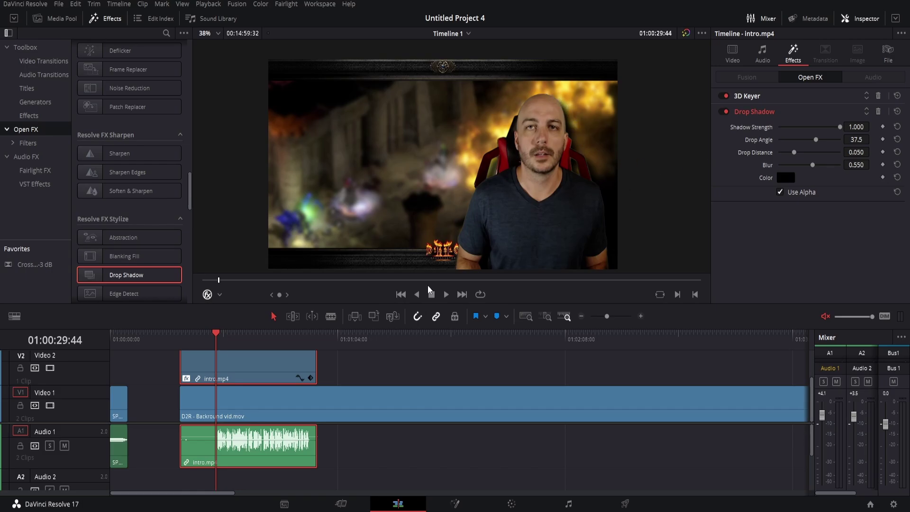
{"action": "left_click", "coordinate": [224, 338]}
{"action": "left_click", "coordinate": [441, 298]}
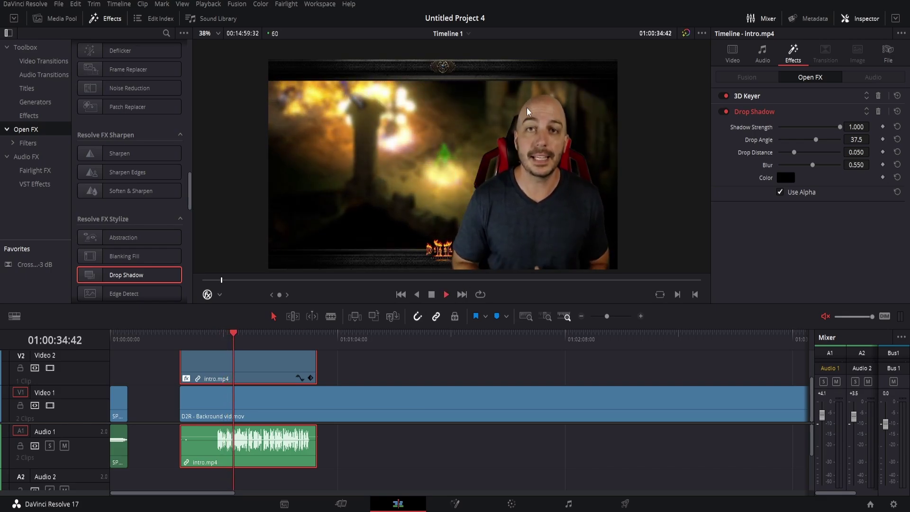
Step: Set the drop shadow angle to -180.0 and its colour to cyan #00e5ff
{"action": "key", "text": "space"}
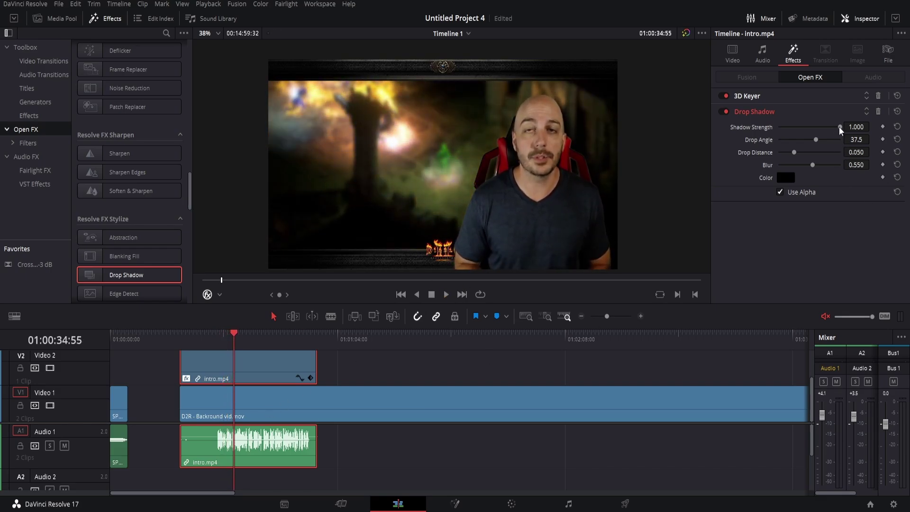
{"action": "left_click_drag", "start_coordinate": [815, 143], "coordinate": [772, 157]}
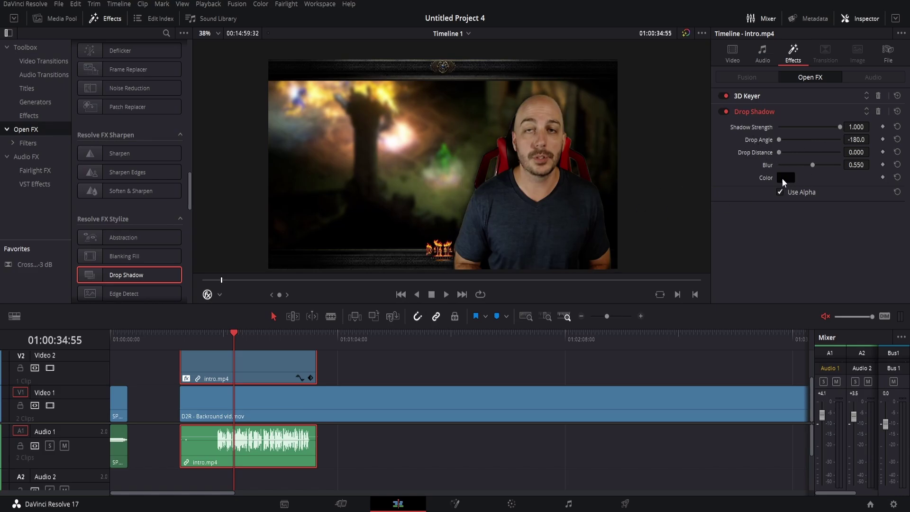
{"action": "left_click", "coordinate": [784, 179]}
{"action": "left_click", "coordinate": [355, 304]}
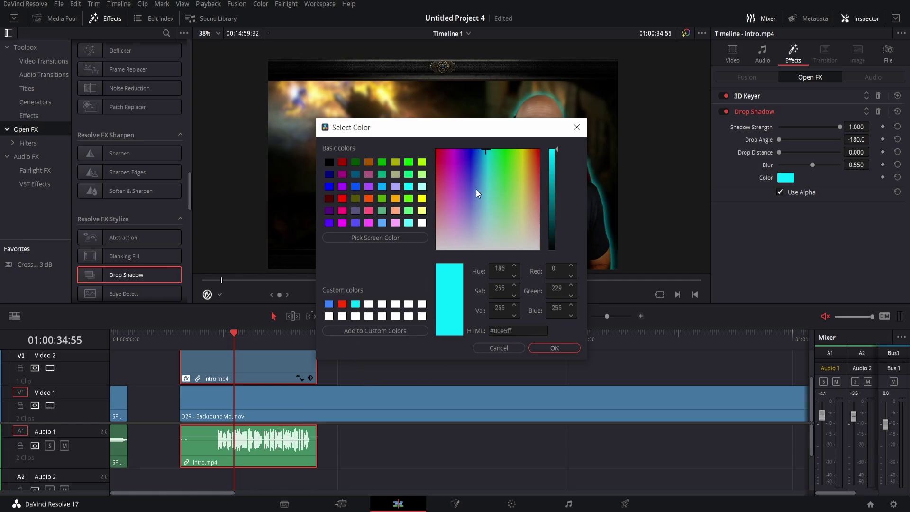
{"action": "left_click_drag", "start_coordinate": [474, 181], "coordinate": [520, 177]}
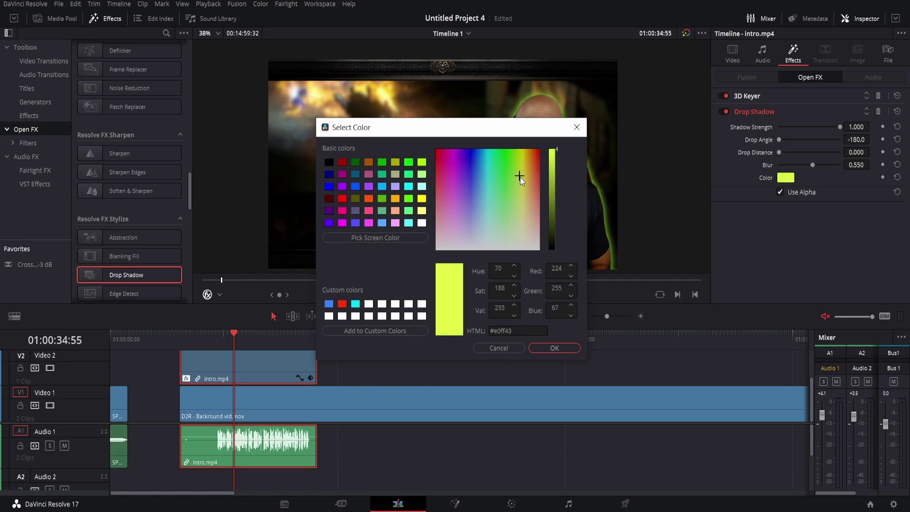
{"action": "left_click_drag", "start_coordinate": [517, 138], "coordinate": [301, 98]}
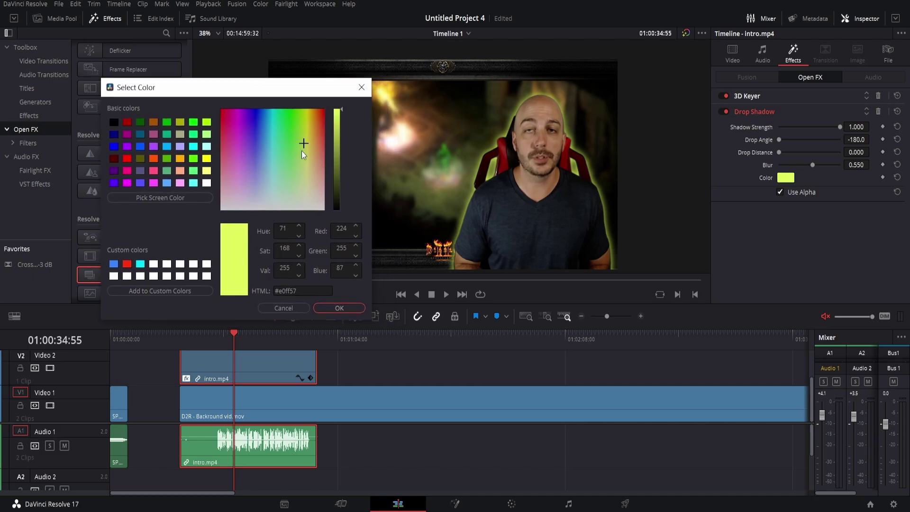
{"action": "left_click_drag", "start_coordinate": [301, 151], "coordinate": [239, 116]}
{"action": "left_click", "coordinate": [140, 264]}
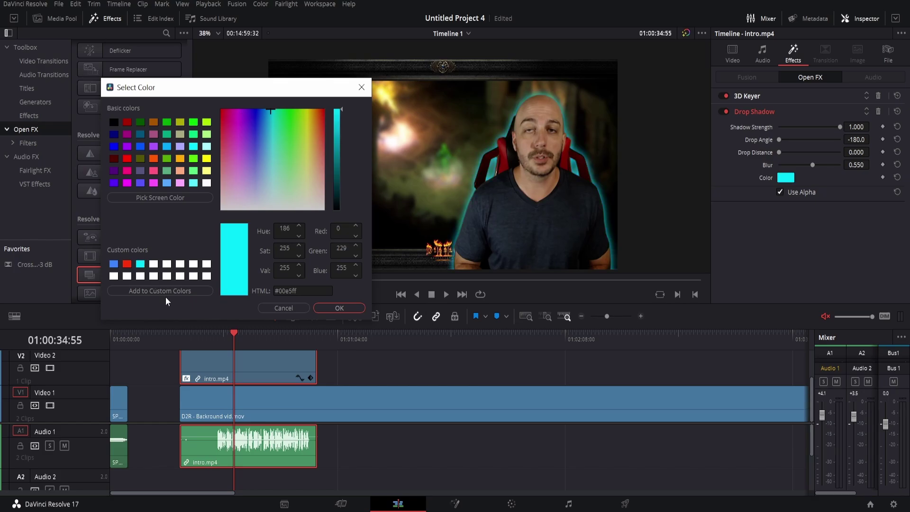
{"action": "left_click", "coordinate": [338, 309]}
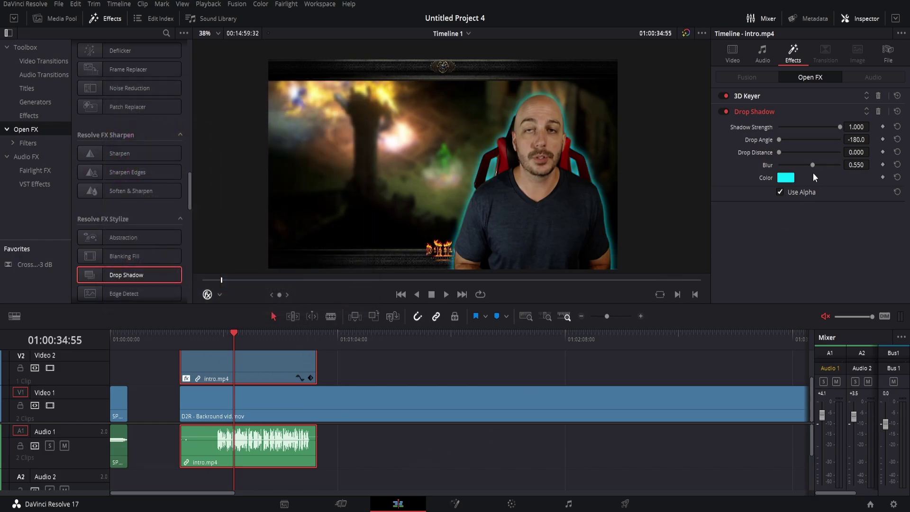
Step: Raise the Drop Shadow Blur to 1.000 to widen the cyan glow
{"action": "left_click_drag", "start_coordinate": [812, 165], "coordinate": [846, 167]}
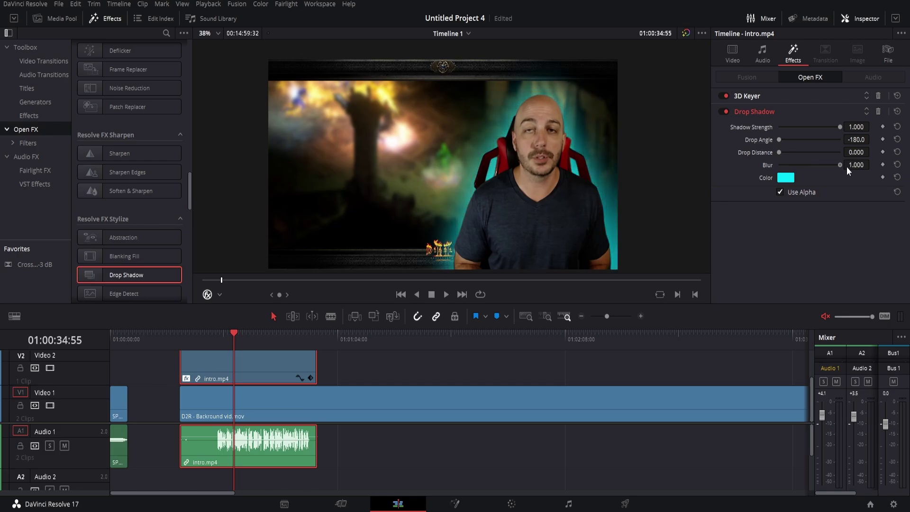